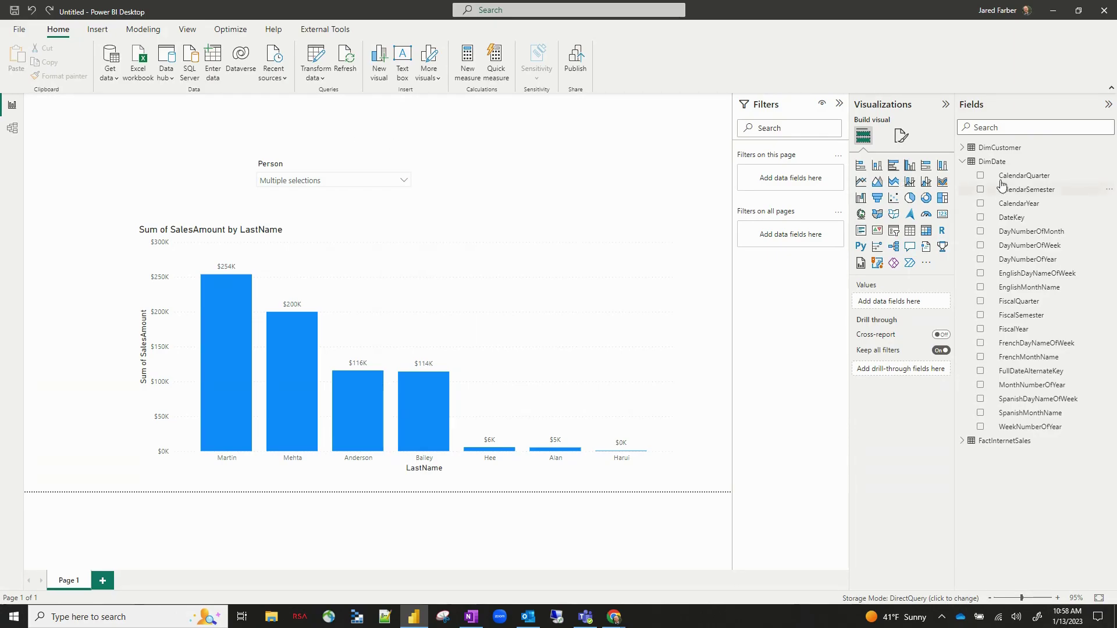
# - Collapse the DimDate field list in the Fields pane
pyautogui.click(963, 162)
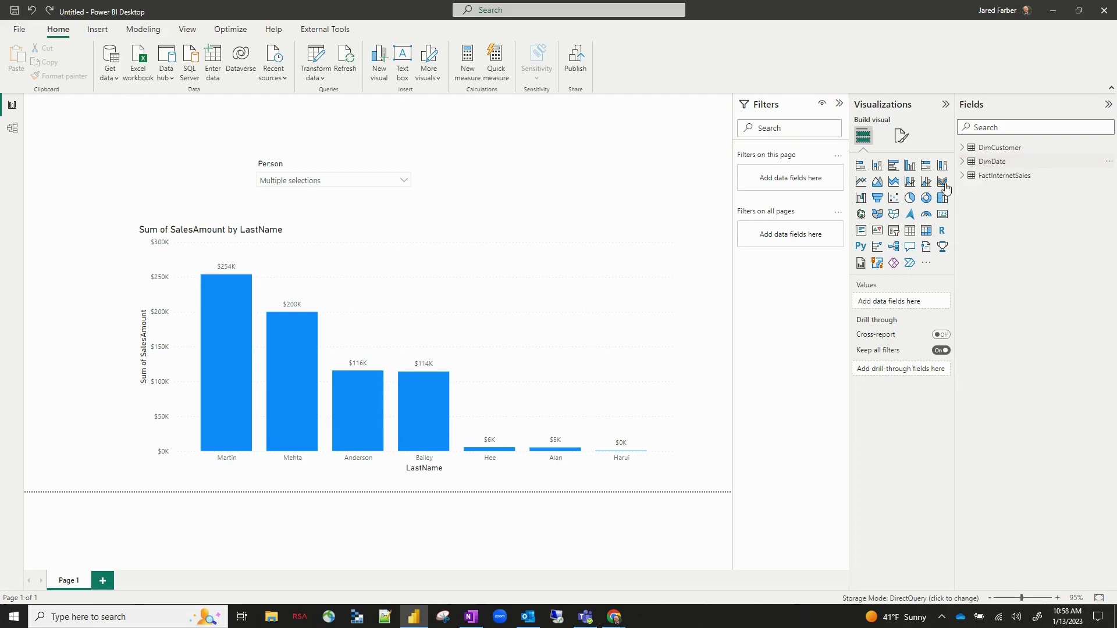
# - With the SalesAmount by LastName column chart selected, pause visual queries from the Optimize ribbon
pyautogui.click(457, 235)
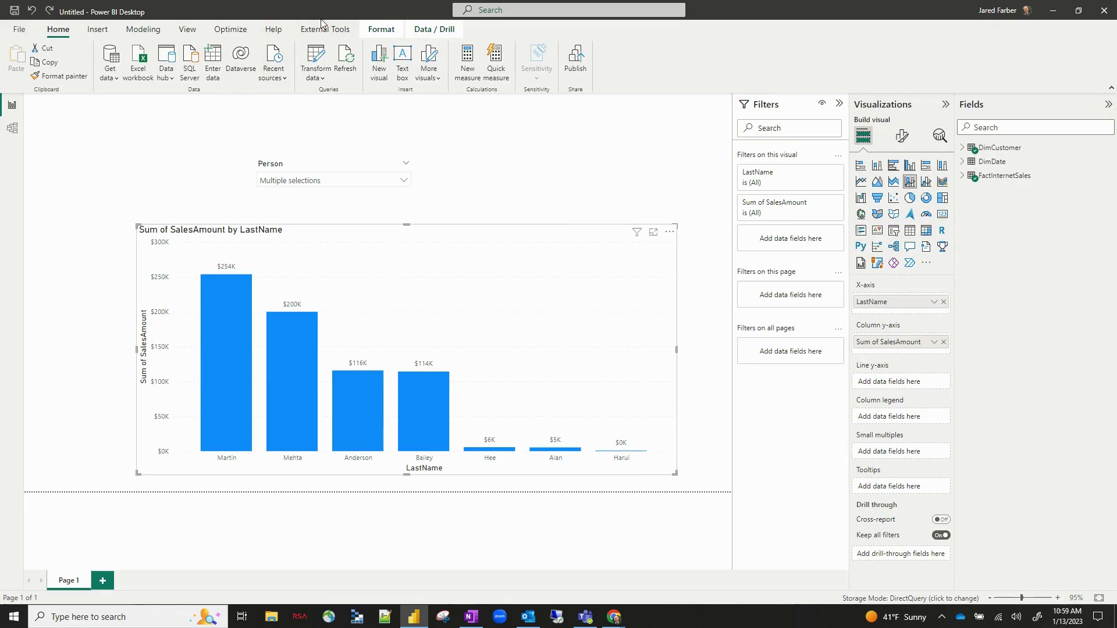
pyautogui.click(381, 29)
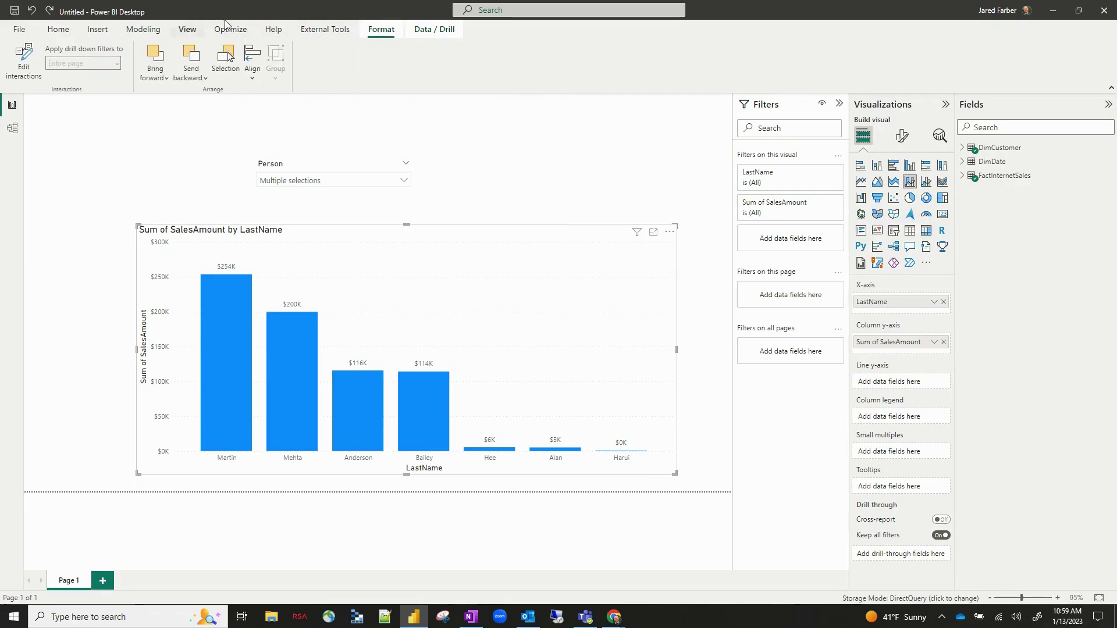
pyautogui.click(434, 29)
pyautogui.click(342, 30)
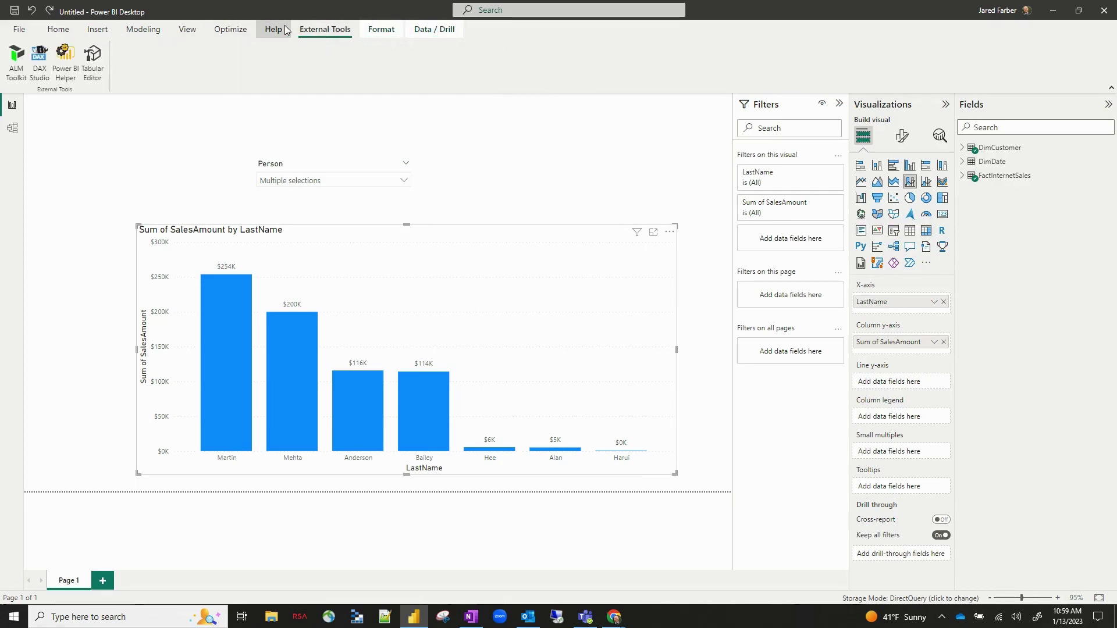
pyautogui.click(233, 30)
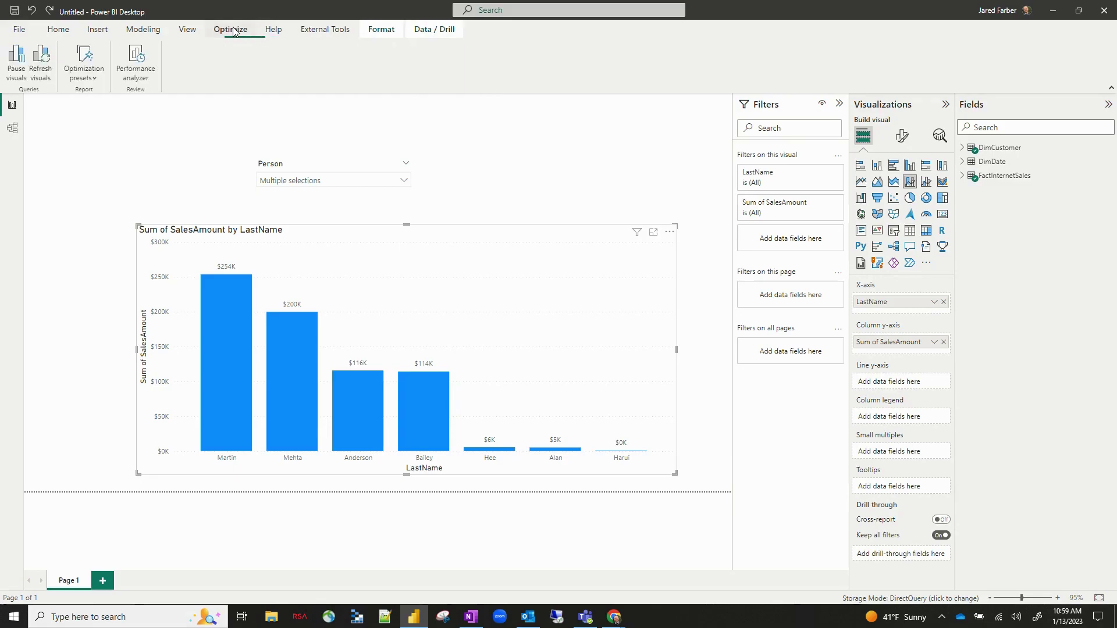
pyautogui.click(18, 79)
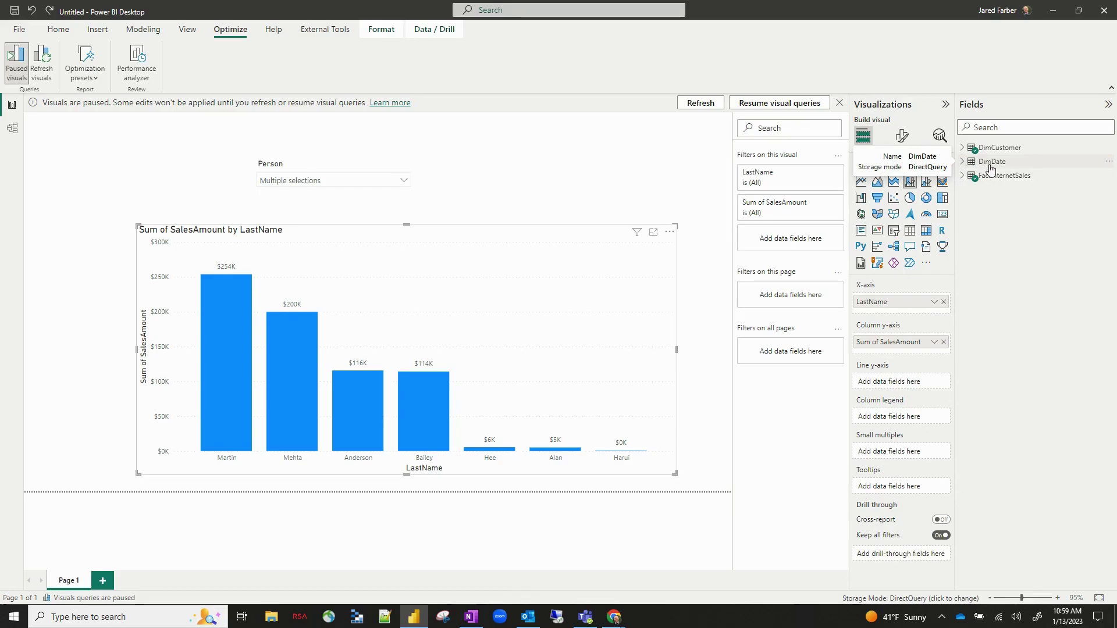
# - Replace LastName with DimDate FiscalYear on the chart's axis, refresh the visual, then resume visual queries
pyautogui.click(964, 162)
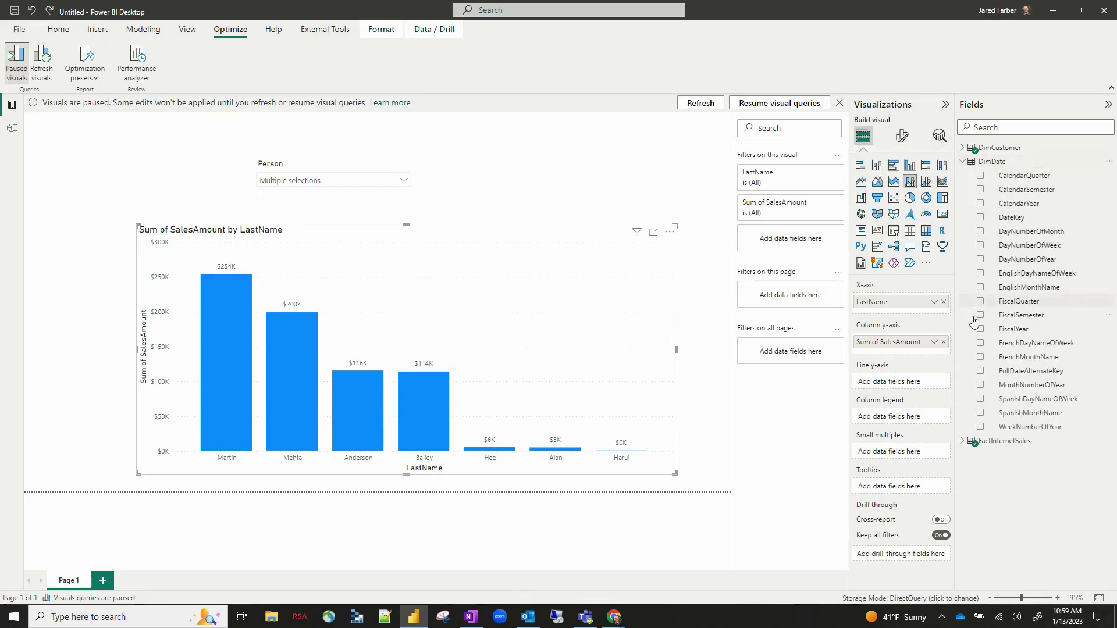
pyautogui.moveTo(1034, 330); pyautogui.dragTo(930, 302)
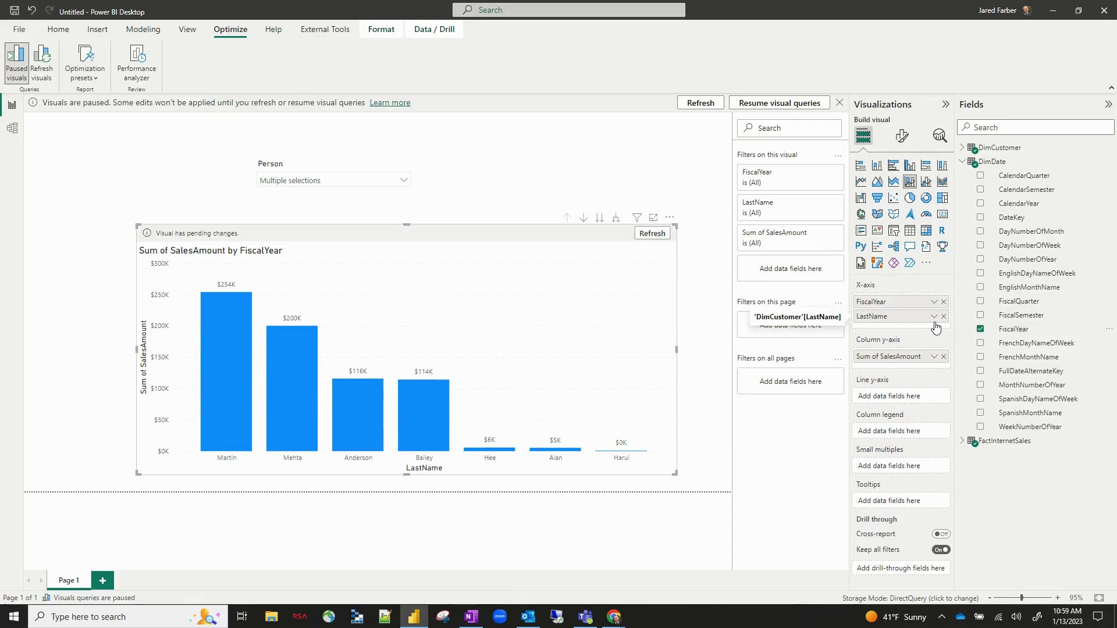
pyautogui.click(943, 317)
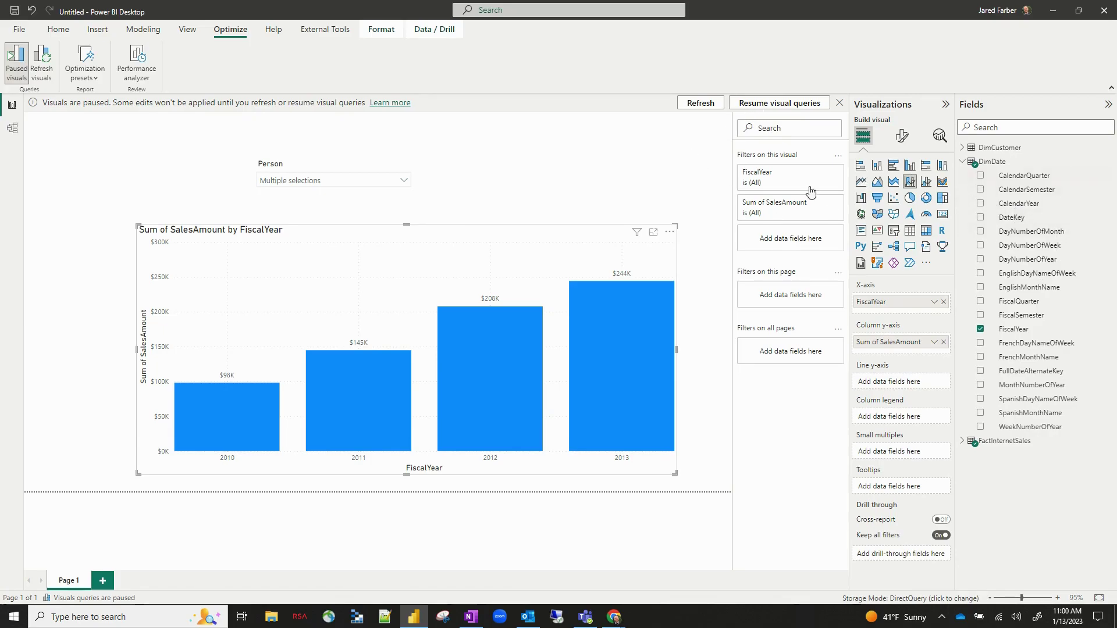
pyautogui.click(715, 189)
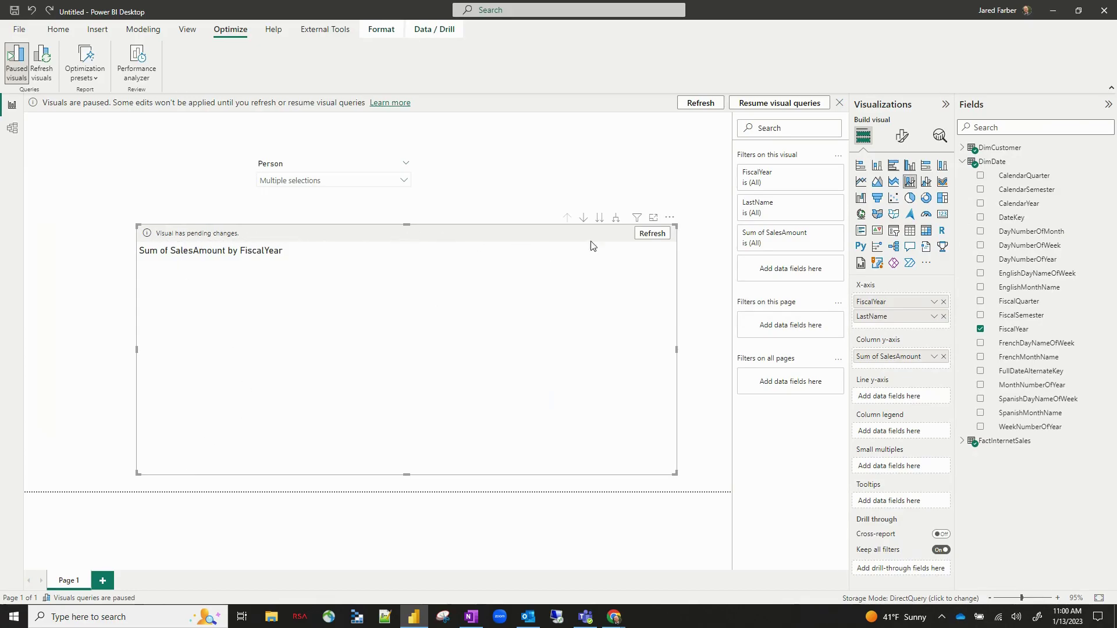
pyautogui.click(652, 234)
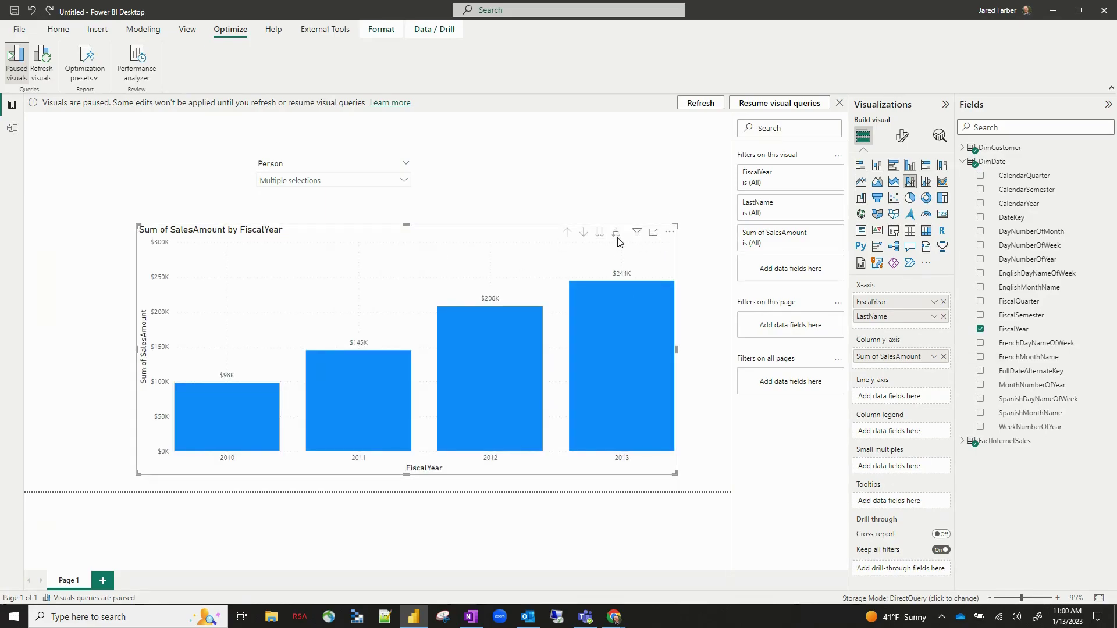
pyautogui.click(944, 315)
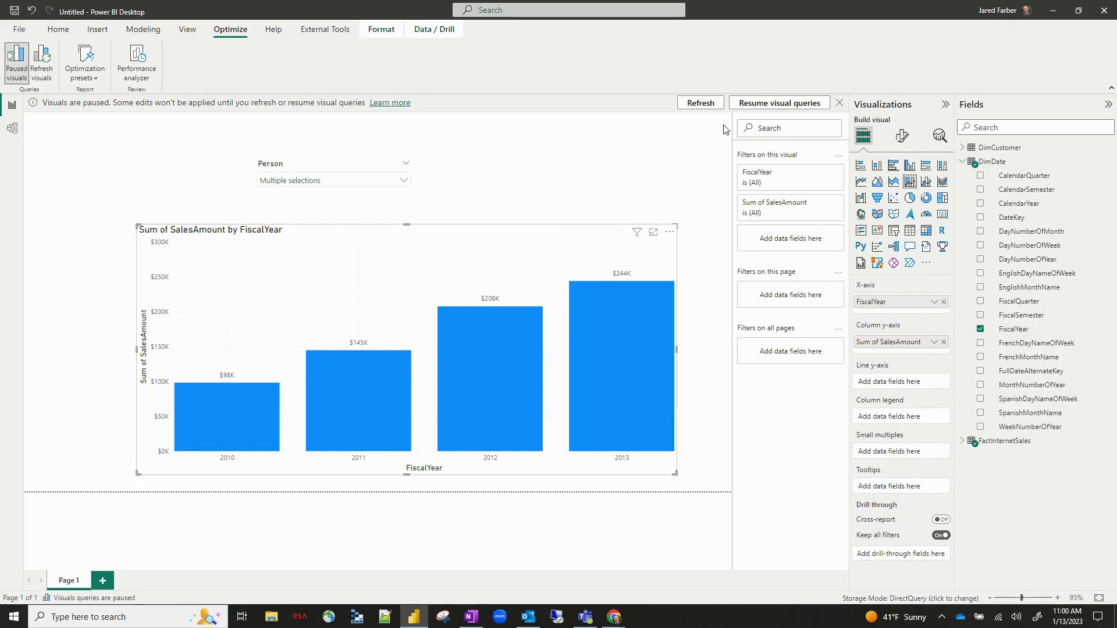
pyautogui.click(759, 107)
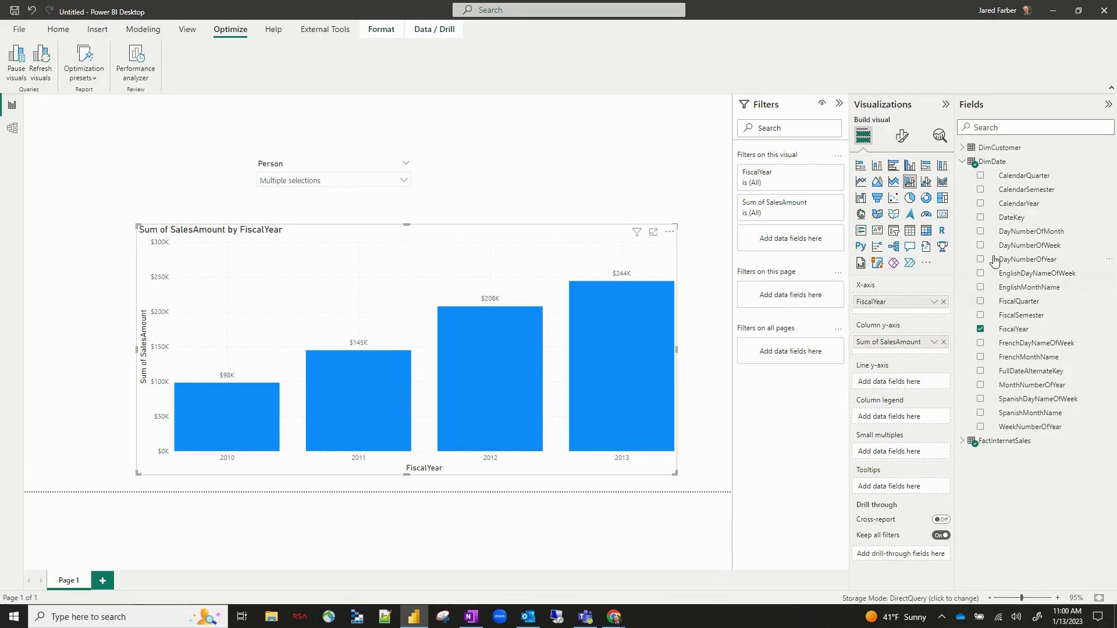
# - Add a donut chart and place it beside the Person slicer
pyautogui.moveTo(884, 302); pyautogui.dragTo(876, 306)
pyautogui.click(658, 174)
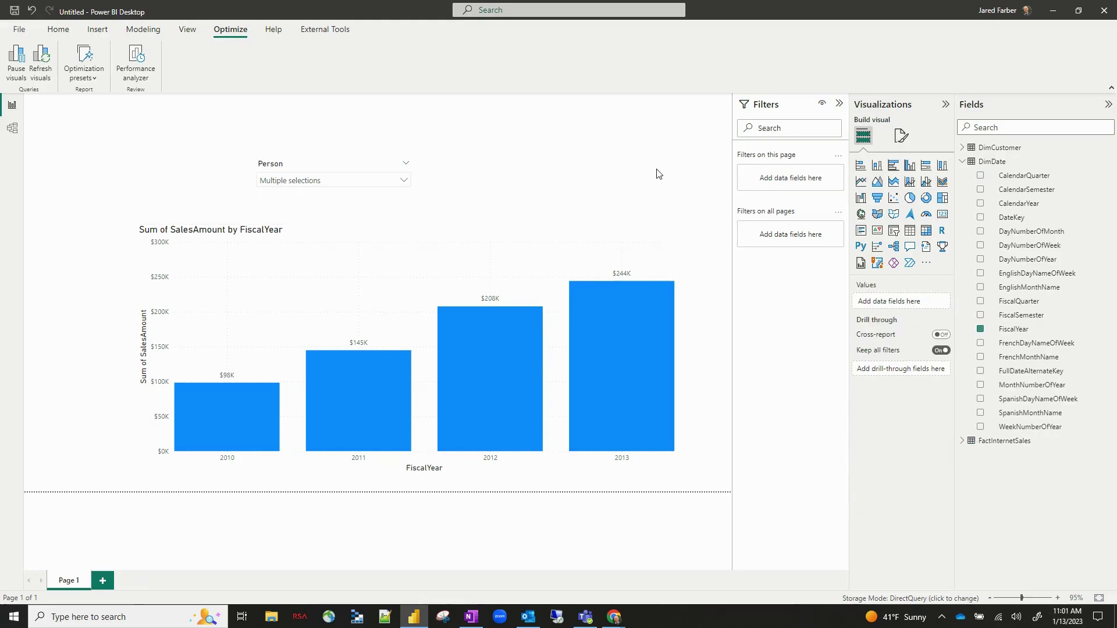
pyautogui.click(926, 198)
pyautogui.moveTo(217, 174); pyautogui.dragTo(579, 152)
# - Enlarge the donut at the top of the page, leave it empty, and pause visual queries
pyautogui.click(963, 162)
pyautogui.click(963, 175)
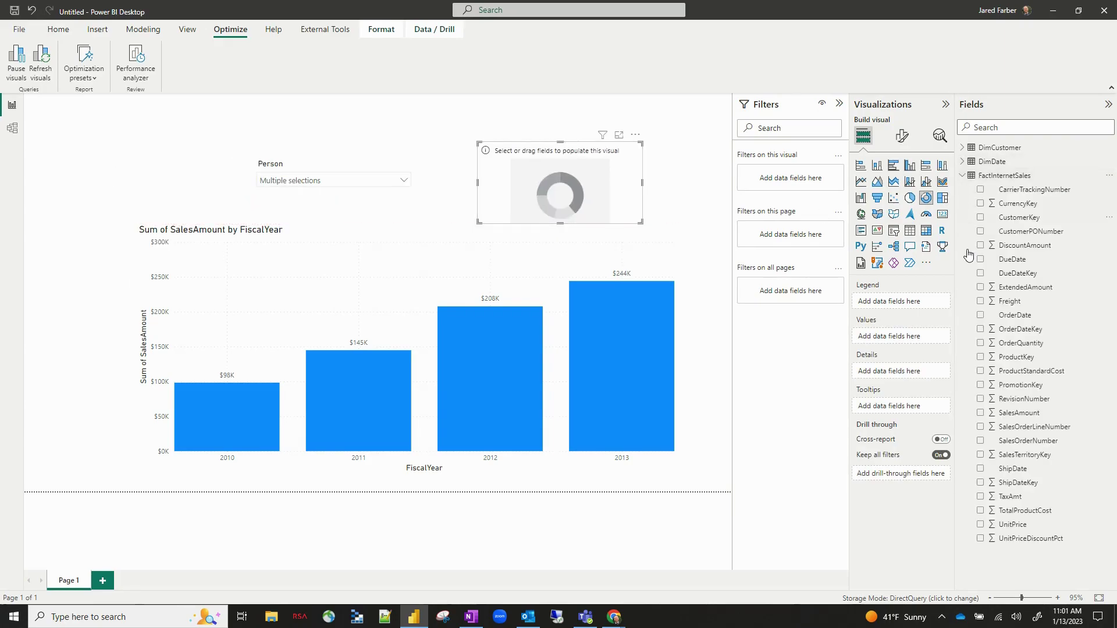
pyautogui.click(980, 413)
pyautogui.moveTo(643, 224); pyautogui.dragTo(727, 251)
pyautogui.moveTo(634, 150); pyautogui.dragTo(623, 124)
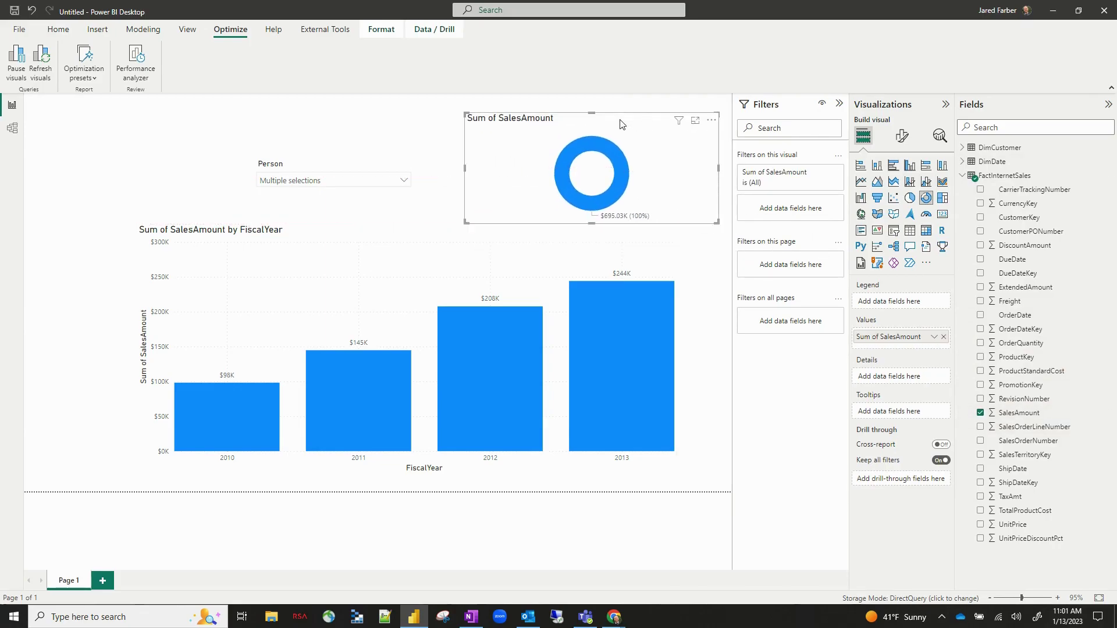
pyautogui.click(943, 338)
pyautogui.click(17, 64)
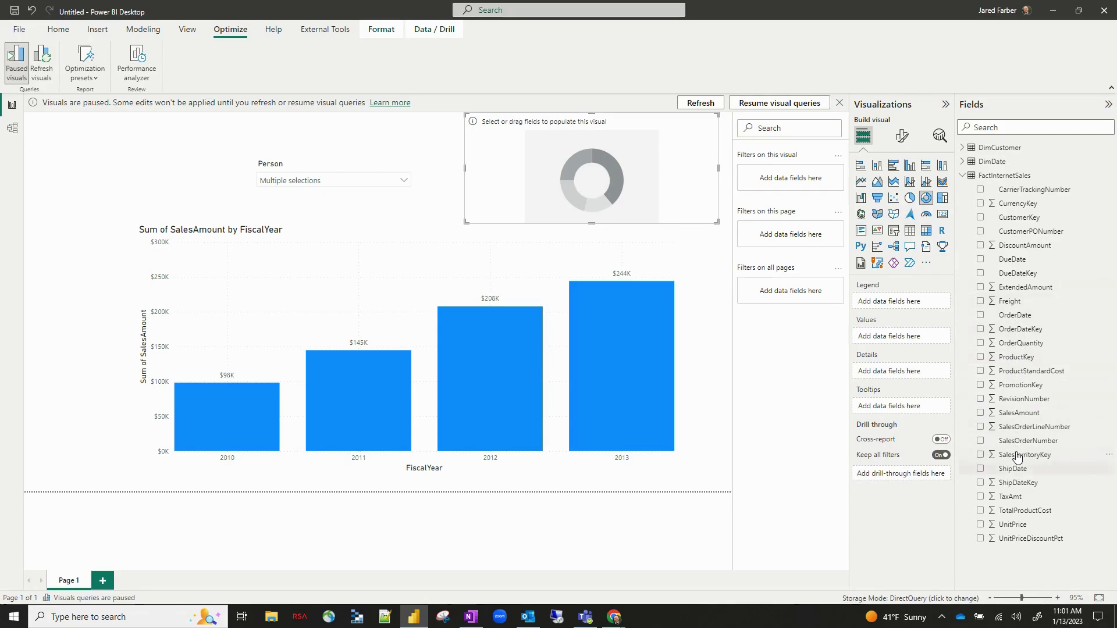
# - Put SalesAmount in the donut's Values and FiscalYear in Legend, refresh, and resume queries
pyautogui.moveTo(1019, 413); pyautogui.dragTo(889, 326)
pyautogui.click(963, 175)
pyautogui.click(963, 161)
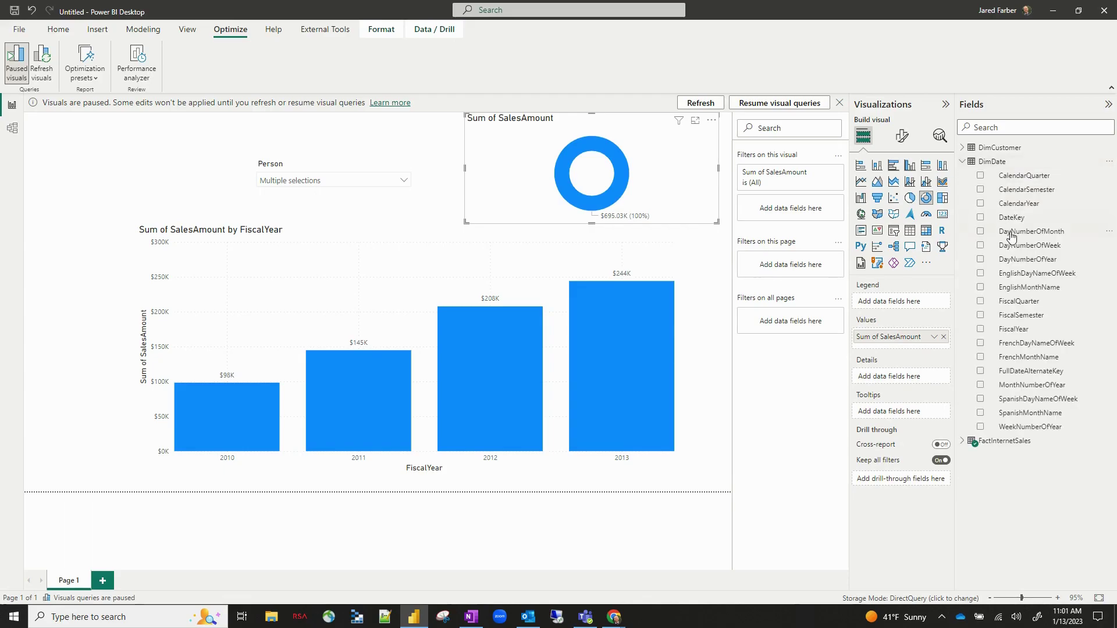
pyautogui.moveTo(1023, 329); pyautogui.dragTo(901, 303)
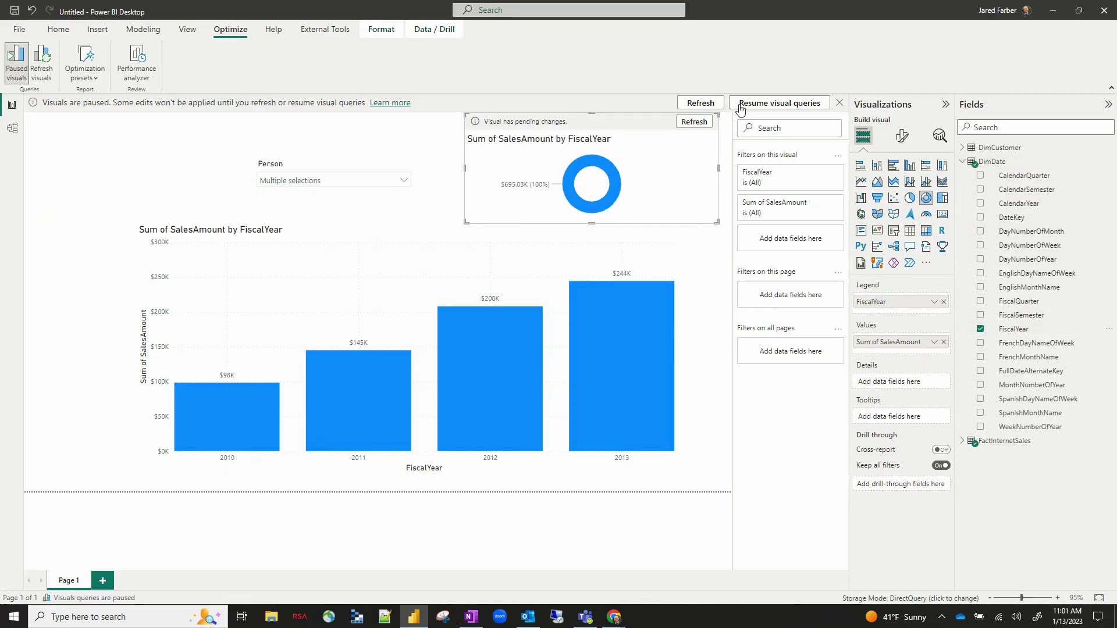
pyautogui.click(694, 122)
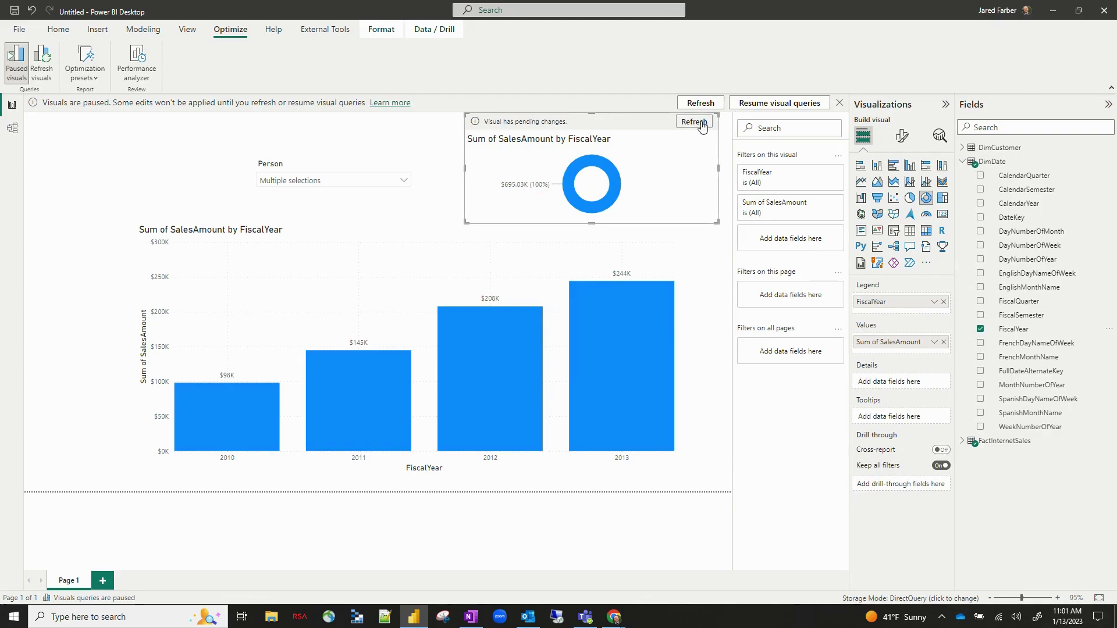
pyautogui.click(762, 105)
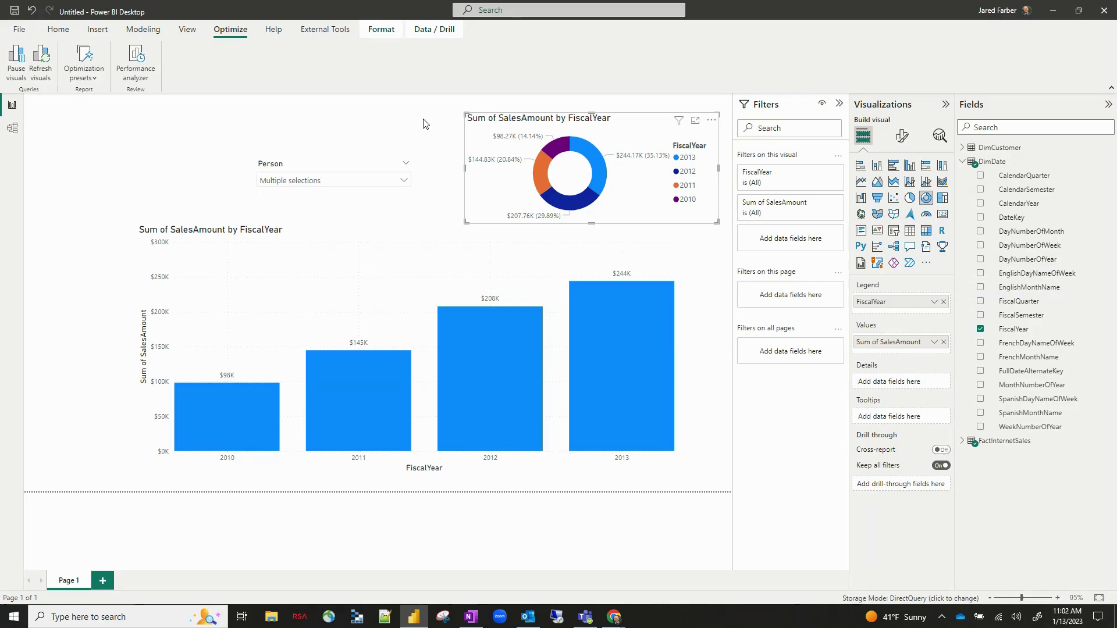
# - Create the measure Test measure = SUM(FactInternetSales[SalesAmount])
pyautogui.click(961, 163)
pyautogui.click(961, 176)
pyautogui.rightClick(1009, 182)
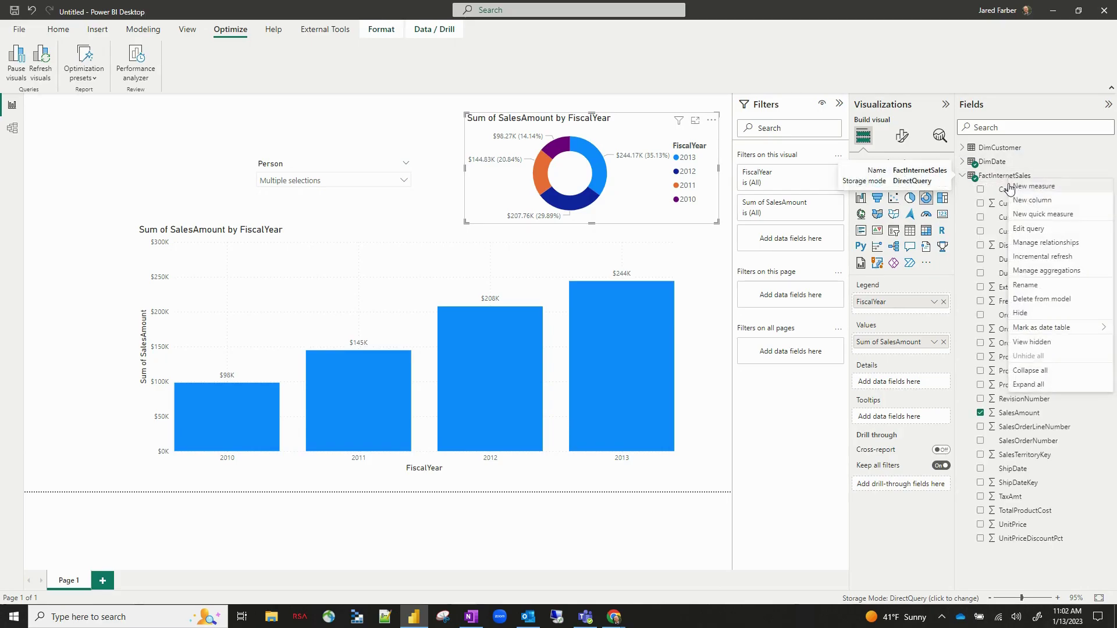
pyautogui.press('Escape')
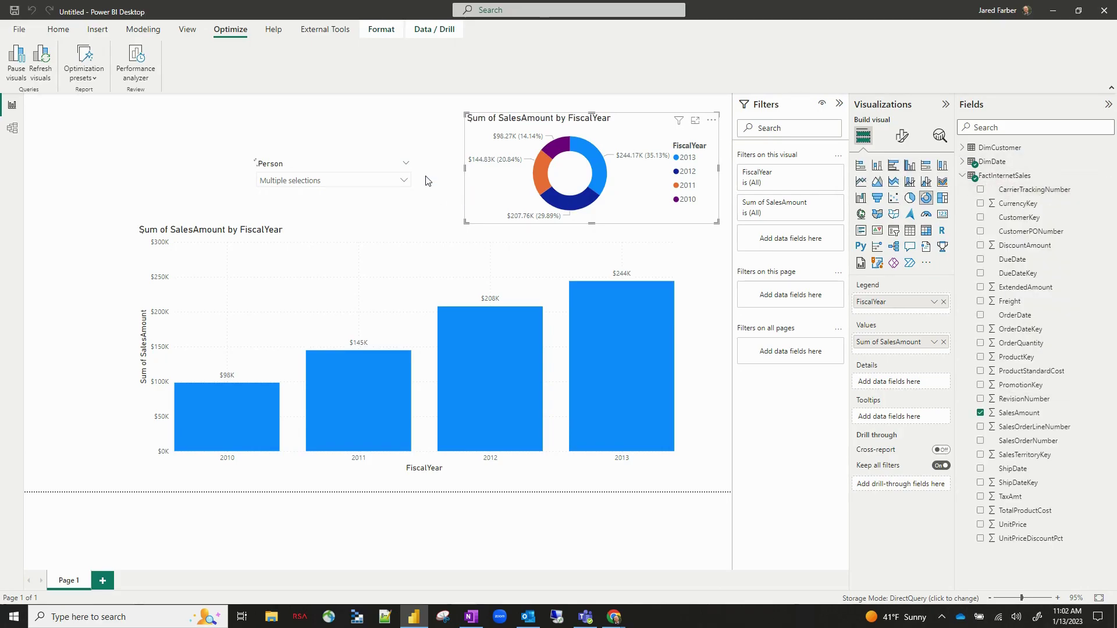
pyautogui.write('Test')
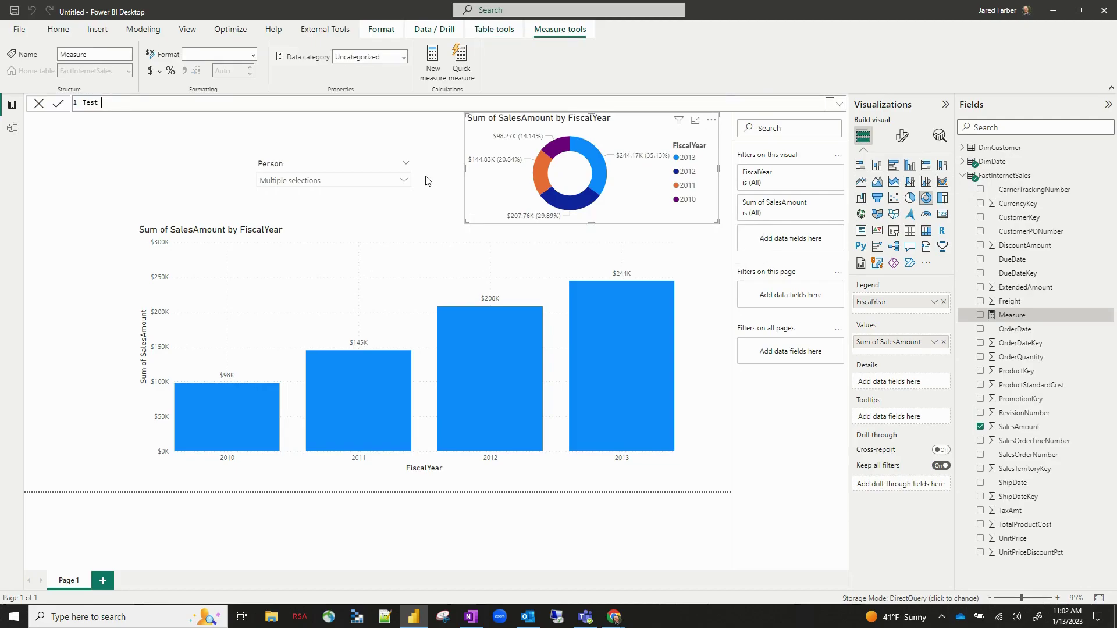
pyautogui.write(' measure = SUM(salesam')
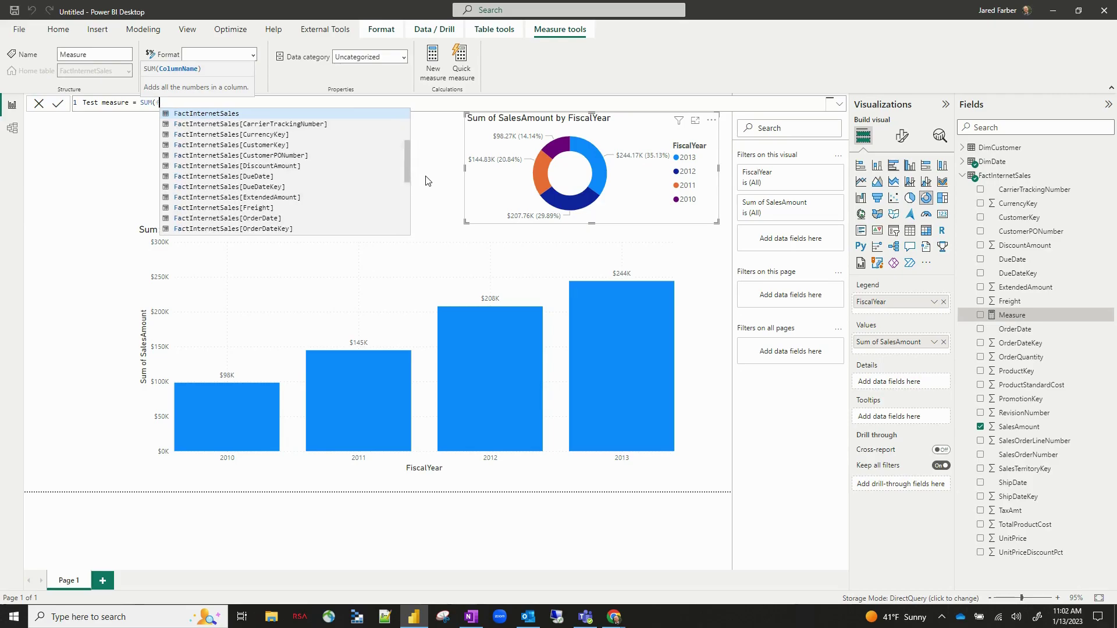
pyautogui.press('Tab')
pyautogui.write(')')
pyautogui.press('Return')
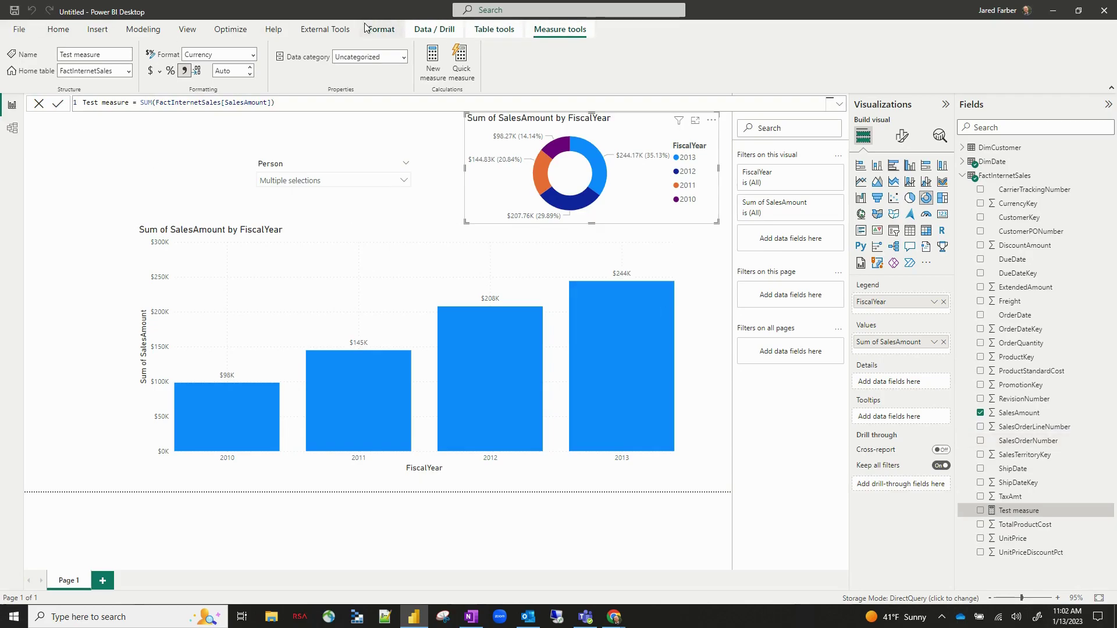
pyautogui.click(231, 29)
# - With queries paused, swap Sum of SalesAmount for Test measure in the donut, then resume queries
pyautogui.click(17, 58)
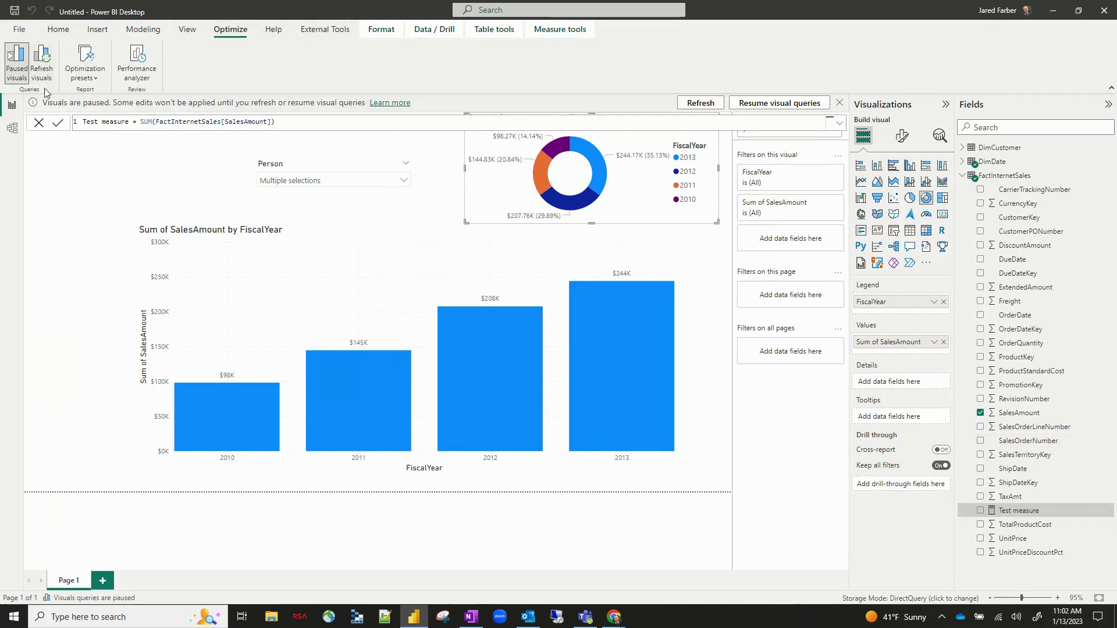
pyautogui.click(944, 342)
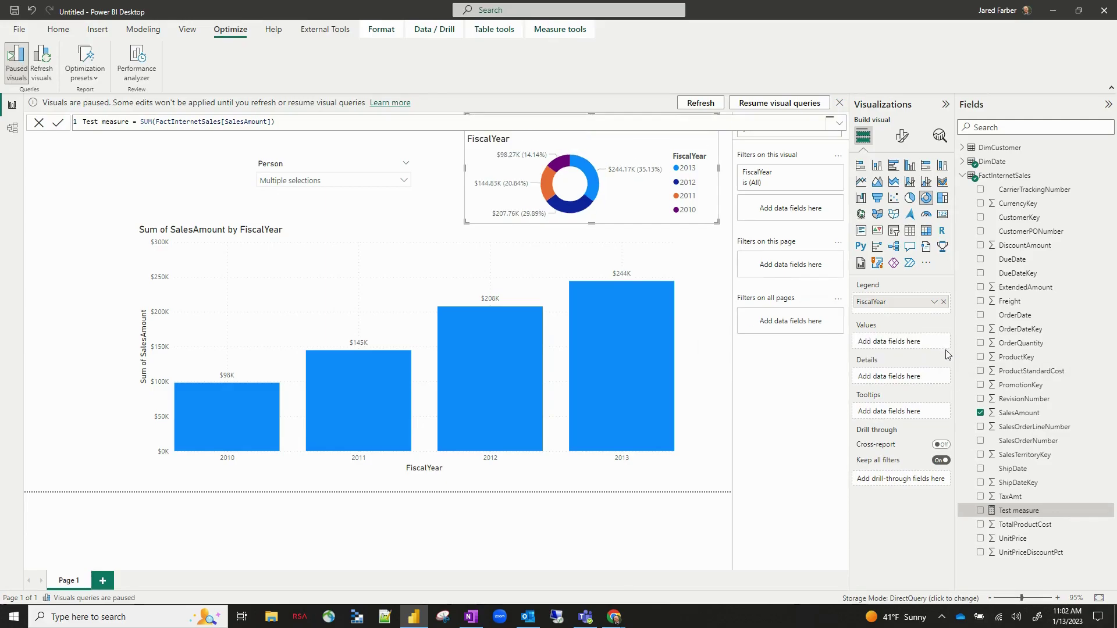
pyautogui.click(980, 510)
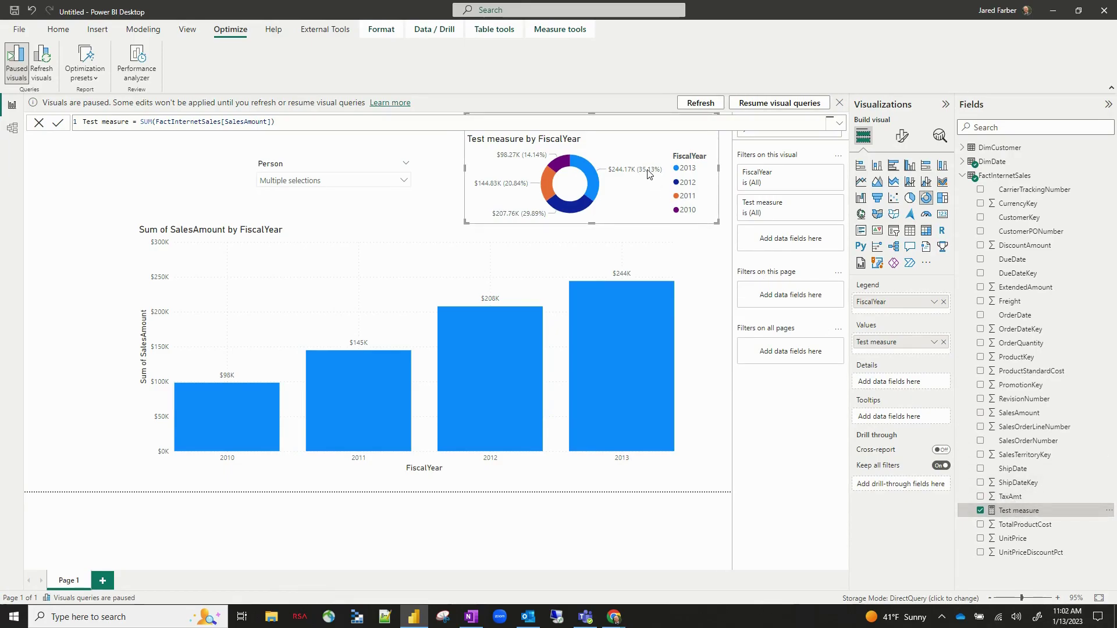
pyautogui.click(756, 104)
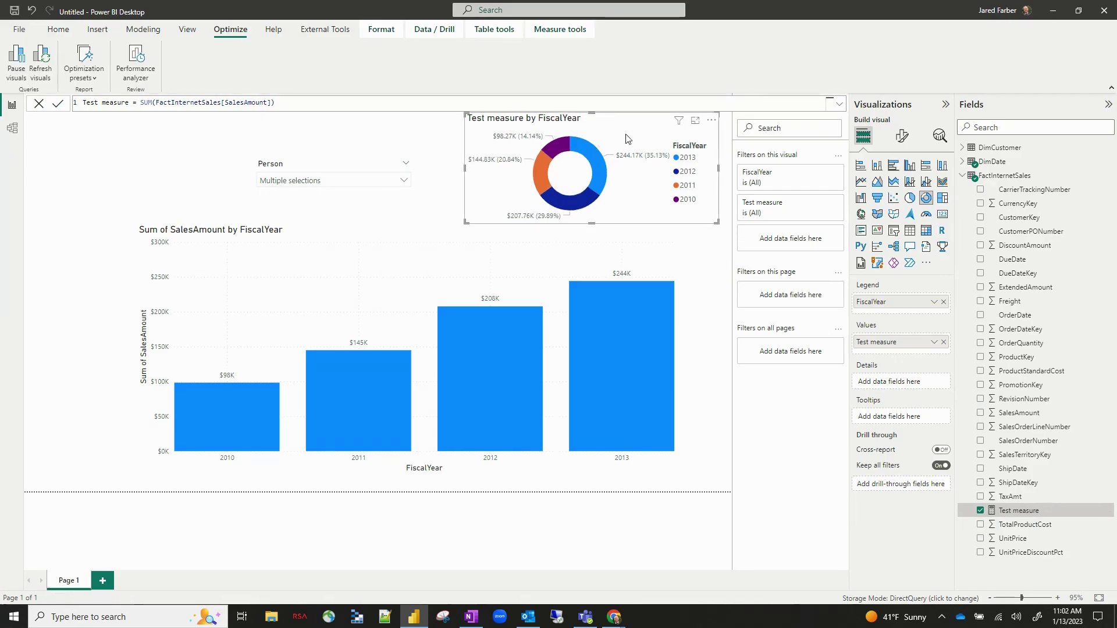
pyautogui.click(428, 128)
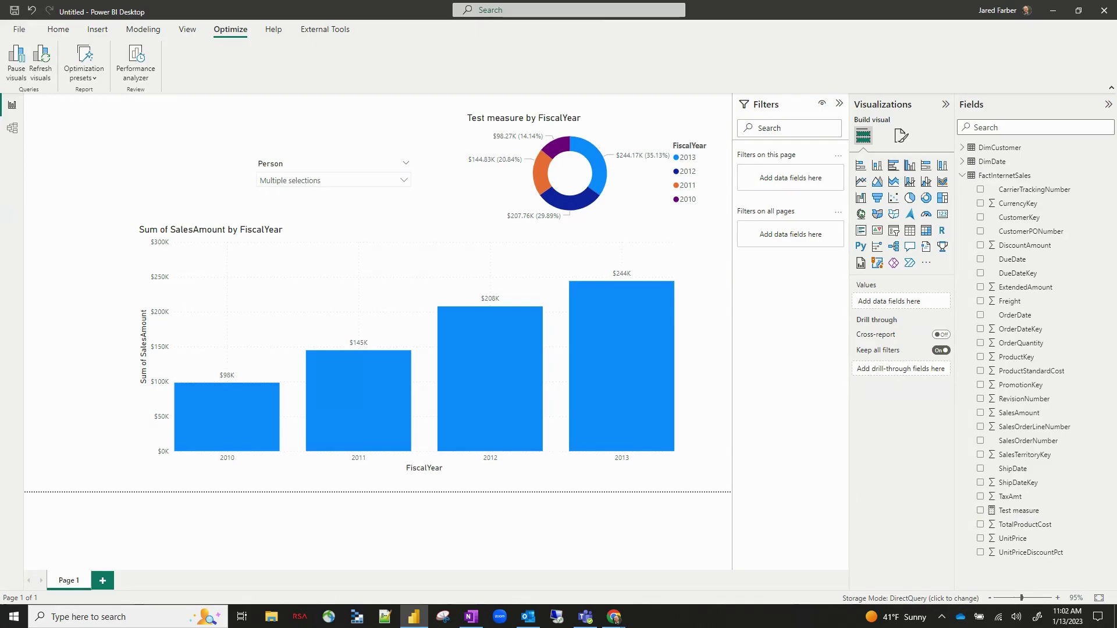
# - In Model view, select the FactInternetSales DueDateKey to DimDate DateKey relationship
pyautogui.click(14, 131)
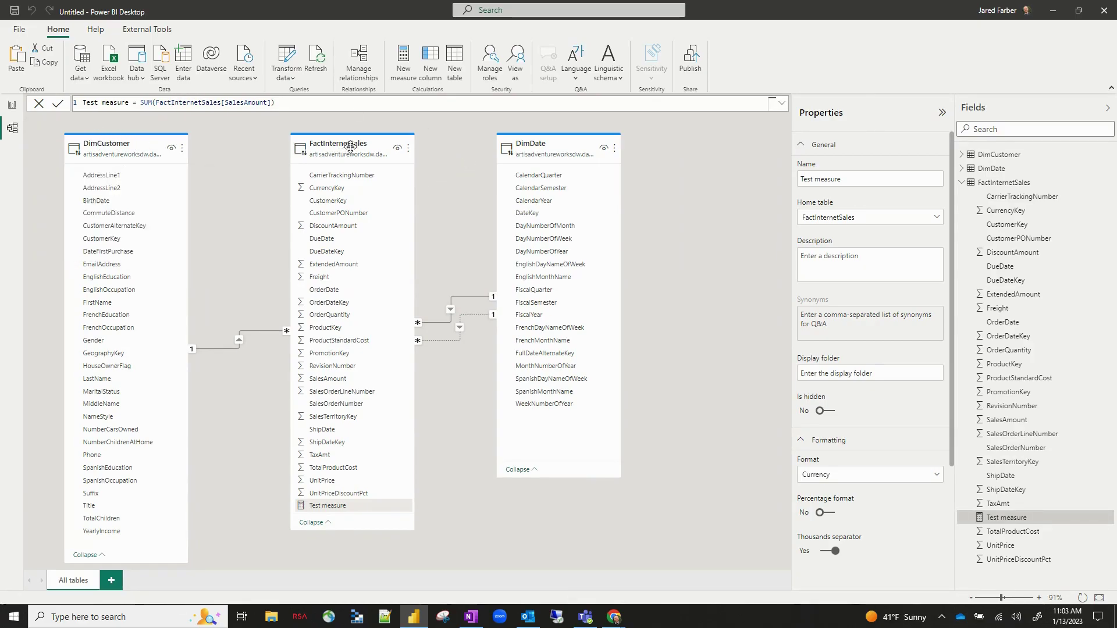
pyautogui.moveTo(350, 142)
pyautogui.click(453, 298)
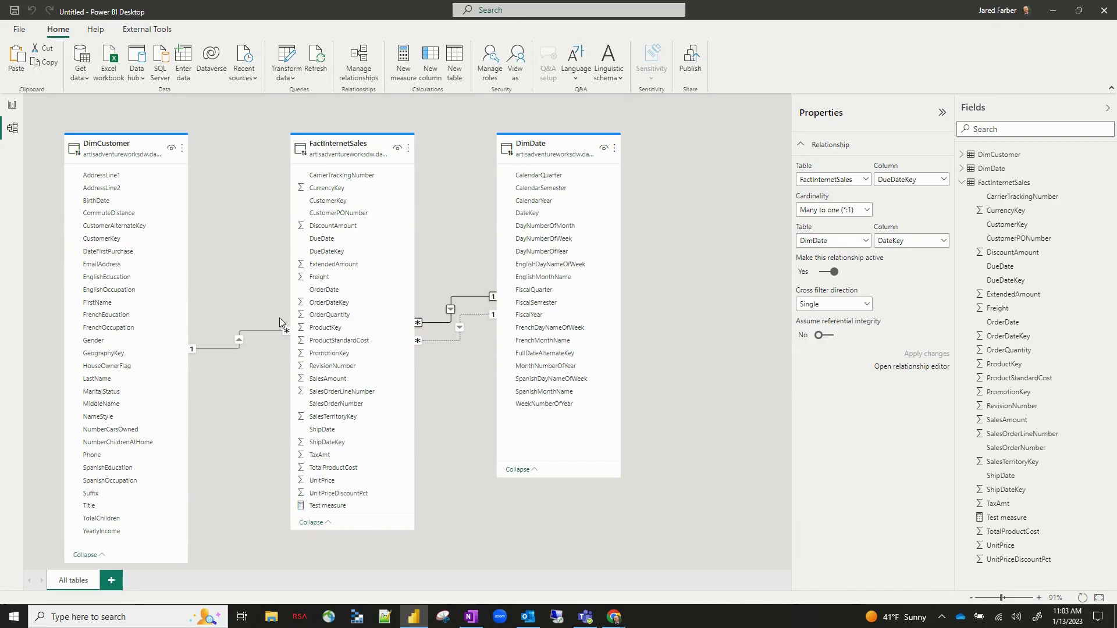
pyautogui.keyDown('ctrl'); pyautogui.click(267, 337); pyautogui.keyUp('ctrl')
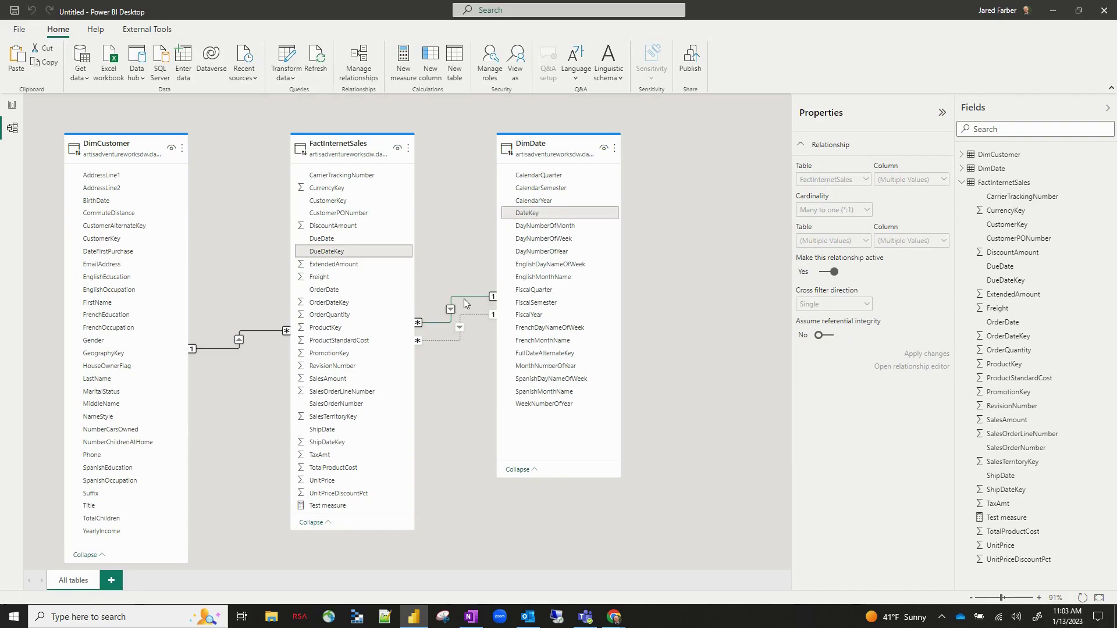
pyautogui.click(461, 280)
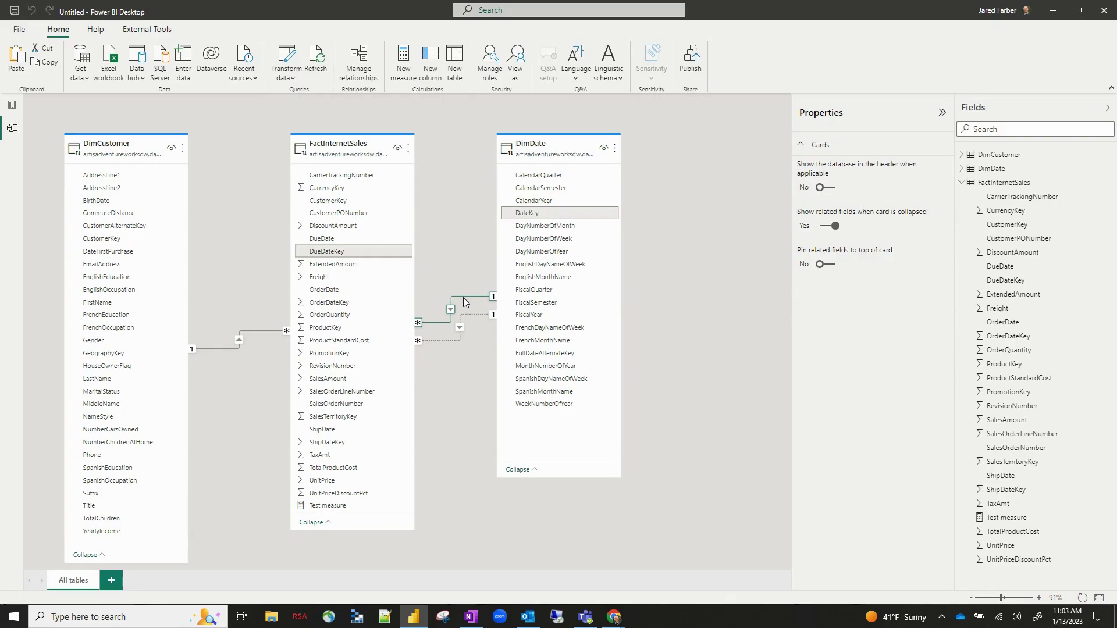
pyautogui.click(466, 302)
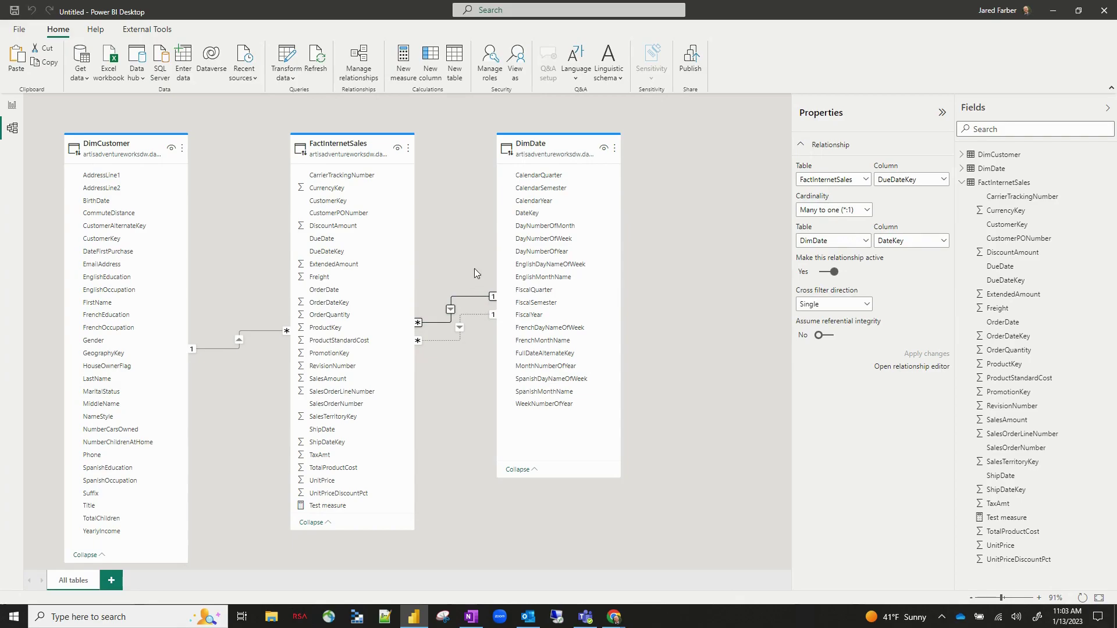
# - Return to Report view and apply the Query reduction optimization preset
pyautogui.click(12, 104)
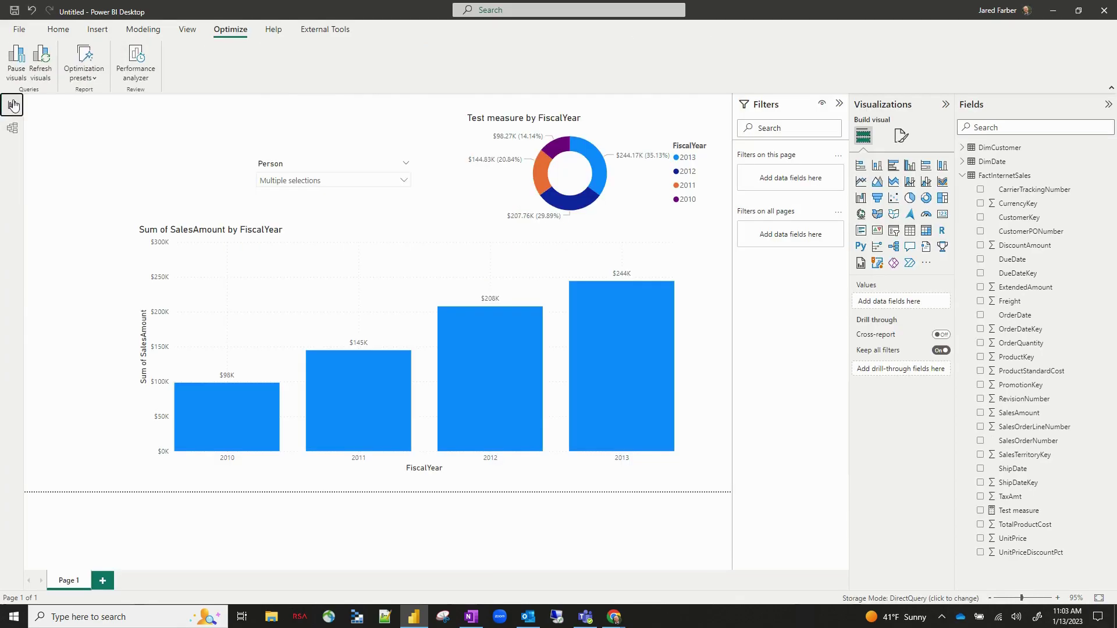
pyautogui.click(84, 82)
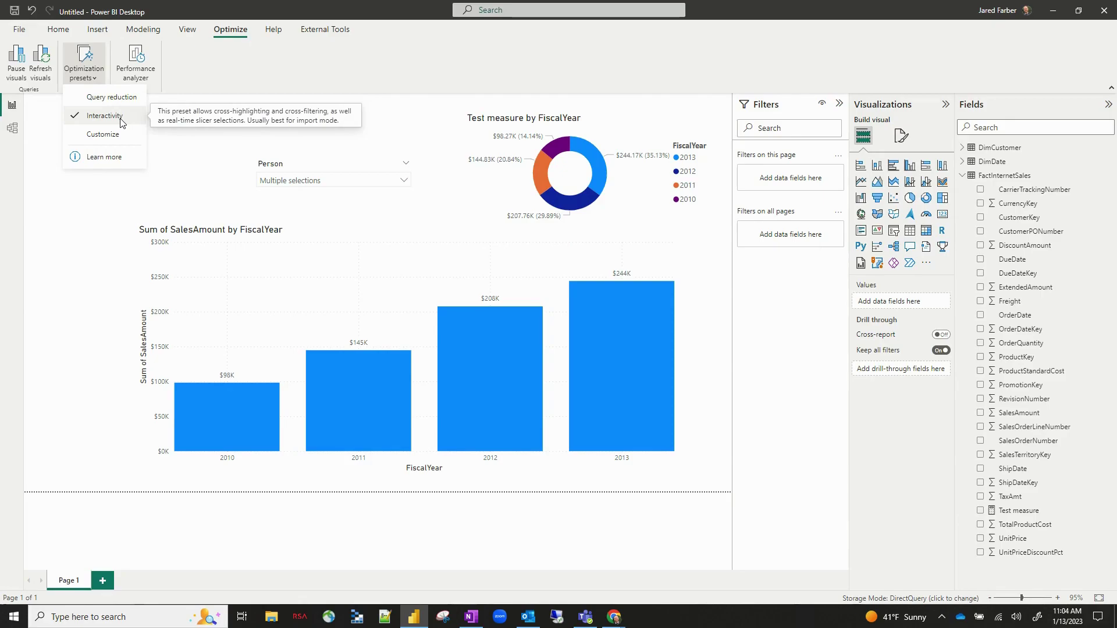
pyautogui.click(107, 98)
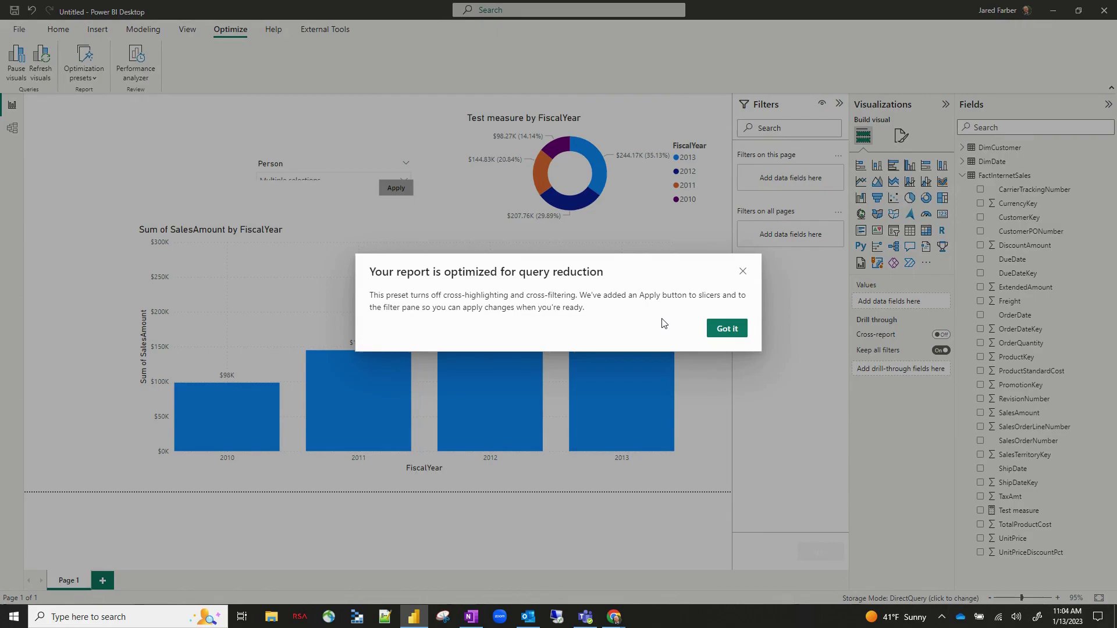
pyautogui.click(727, 328)
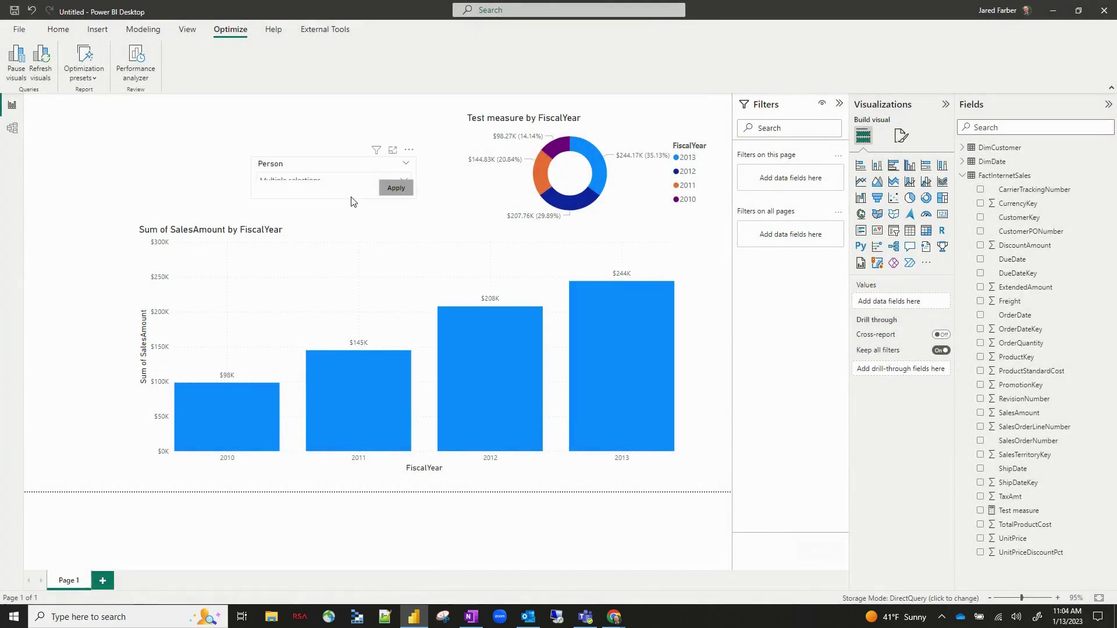
# - Drag the Person slicer's corner down so its Apply button fits
pyautogui.click(373, 197)
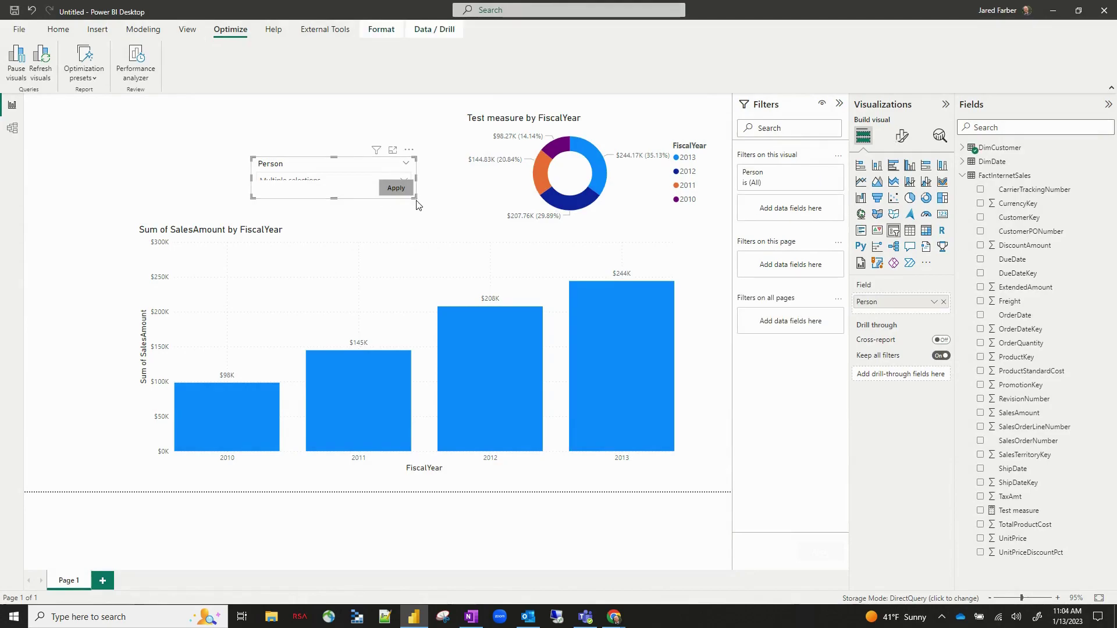
pyautogui.moveTo(416, 199); pyautogui.dragTo(419, 213)
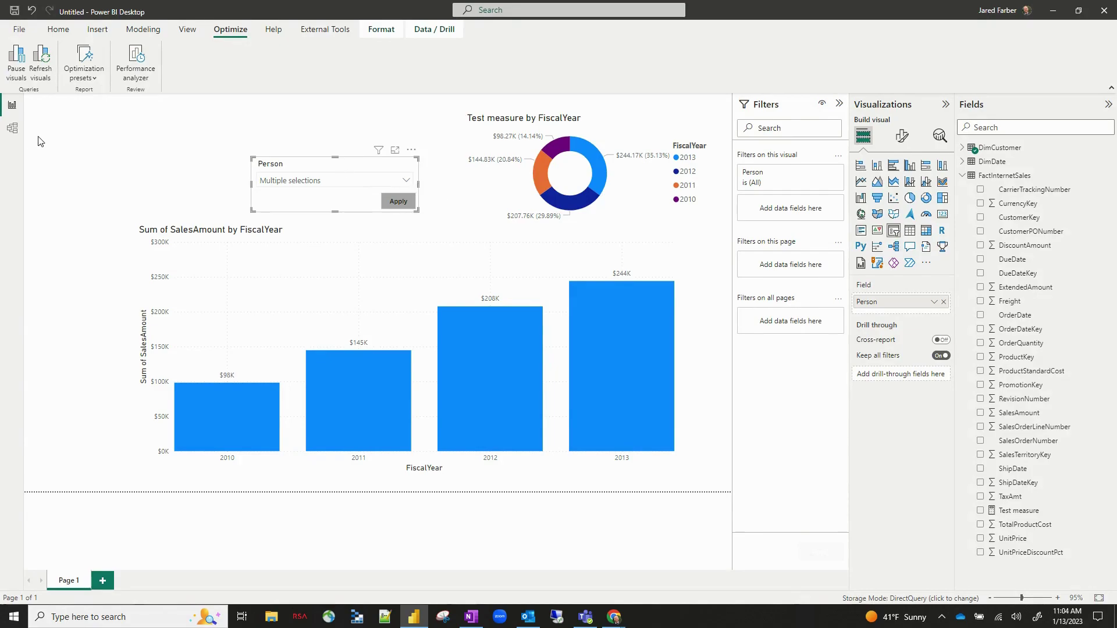
pyautogui.click(84, 67)
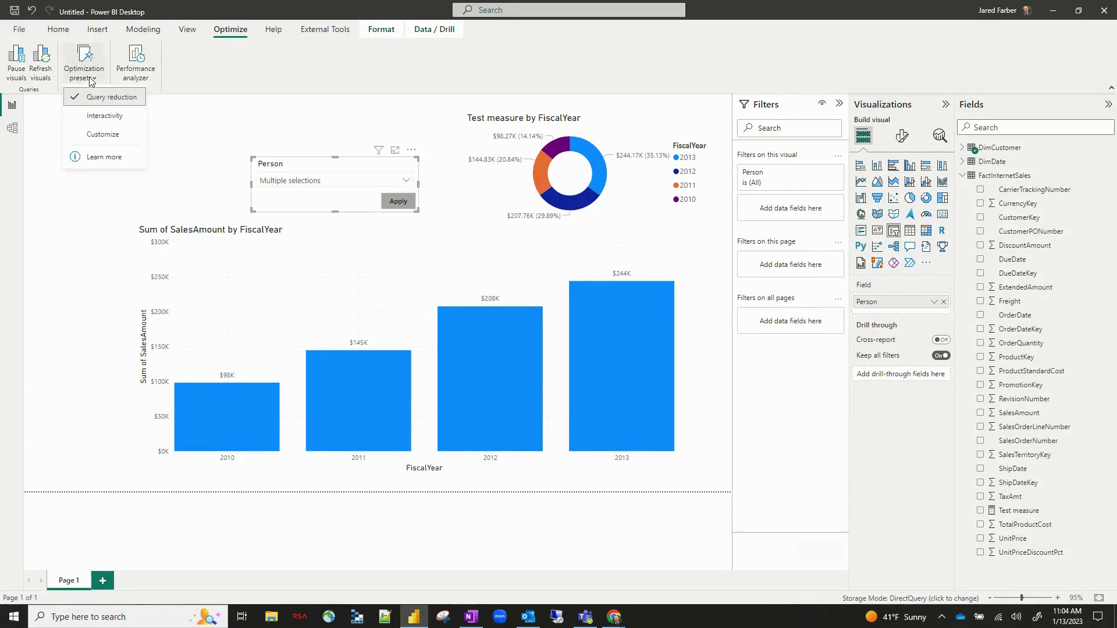
pyautogui.click(119, 141)
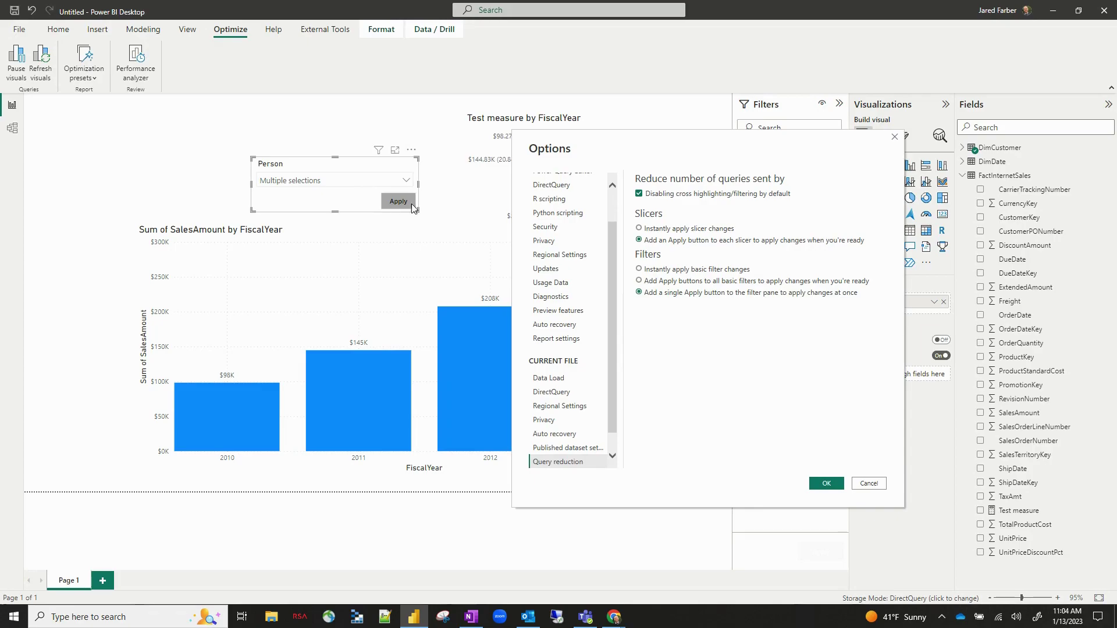
pyautogui.click(683, 229)
pyautogui.click(873, 483)
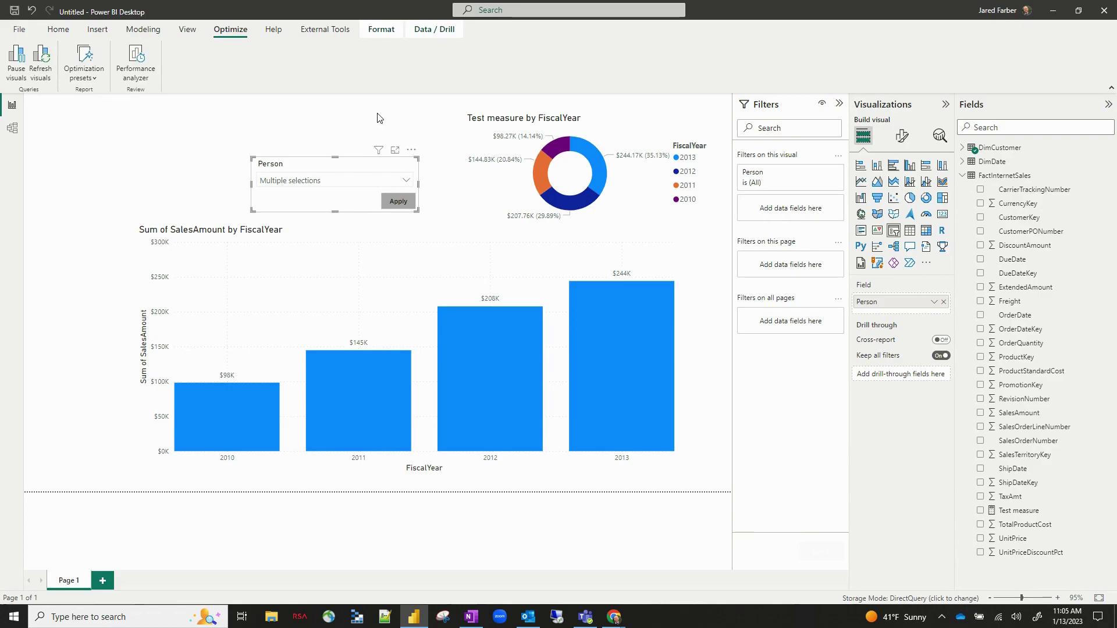
pyautogui.click(373, 113)
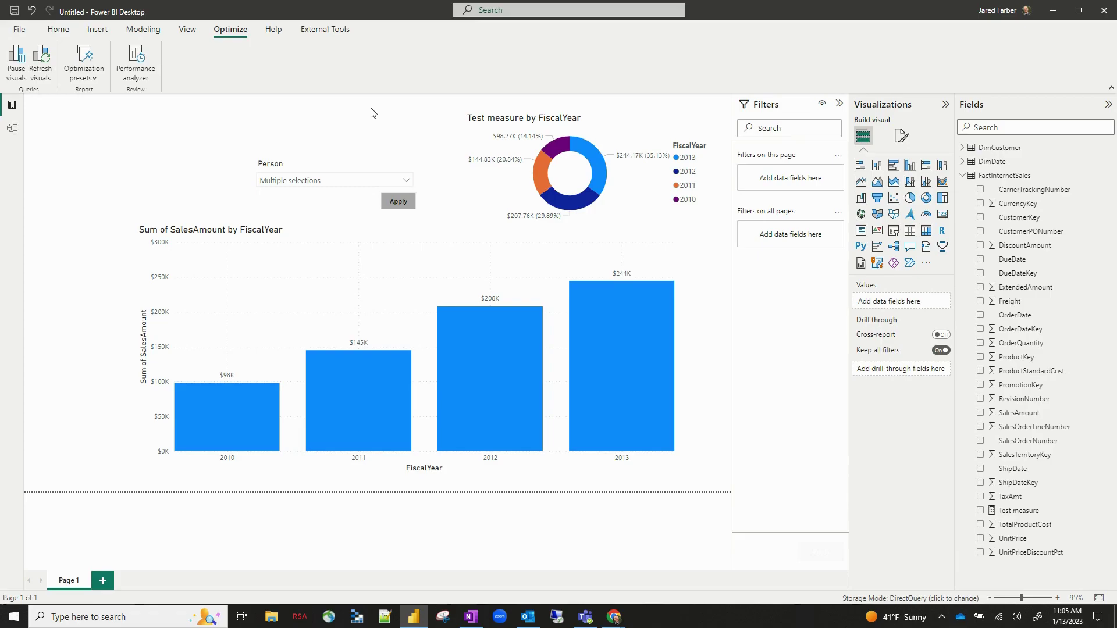